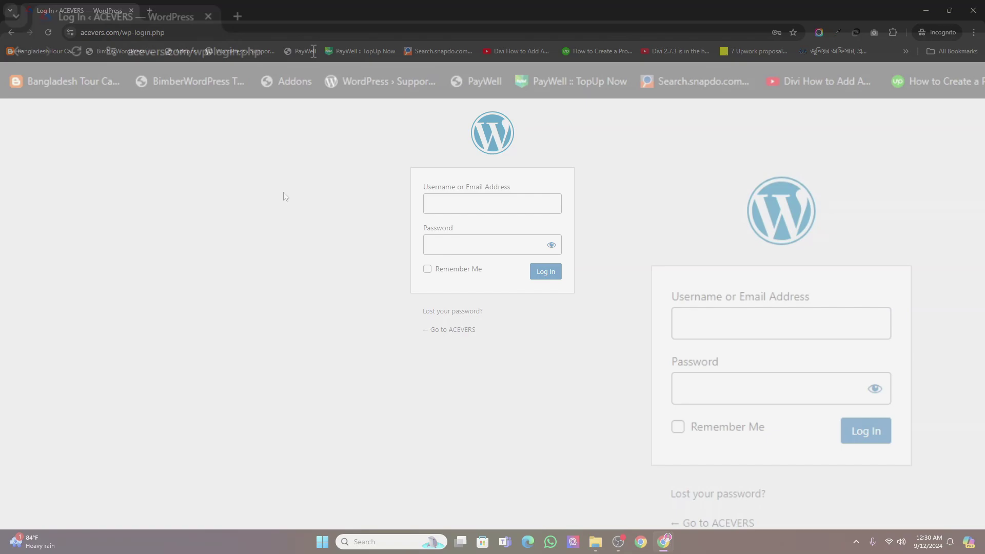
{"action": "left_click", "coordinate": [313, 51]}
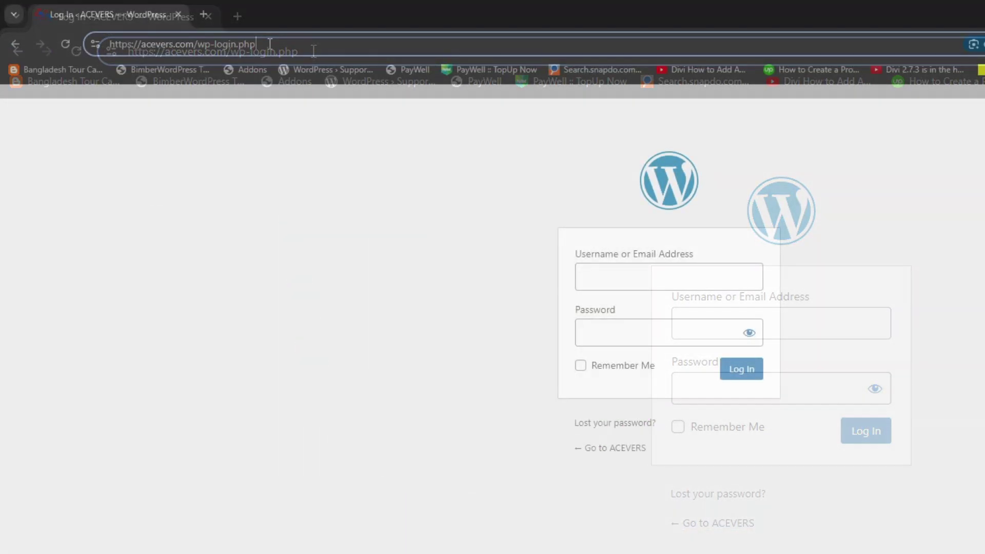
{"action": "left_click_drag", "start_coordinate": [273, 44], "coordinate": [200, 44]}
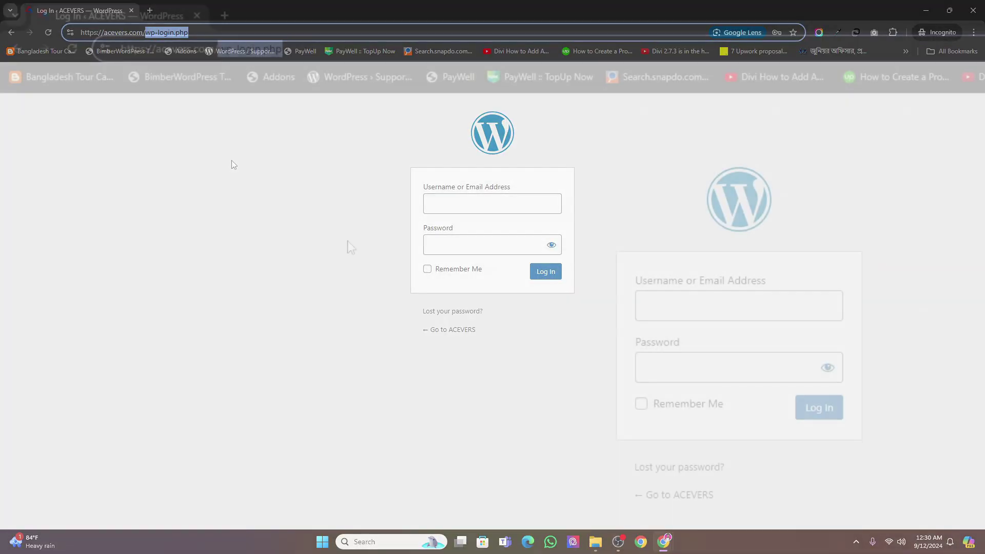
{"action": "type", "text": "wp"}
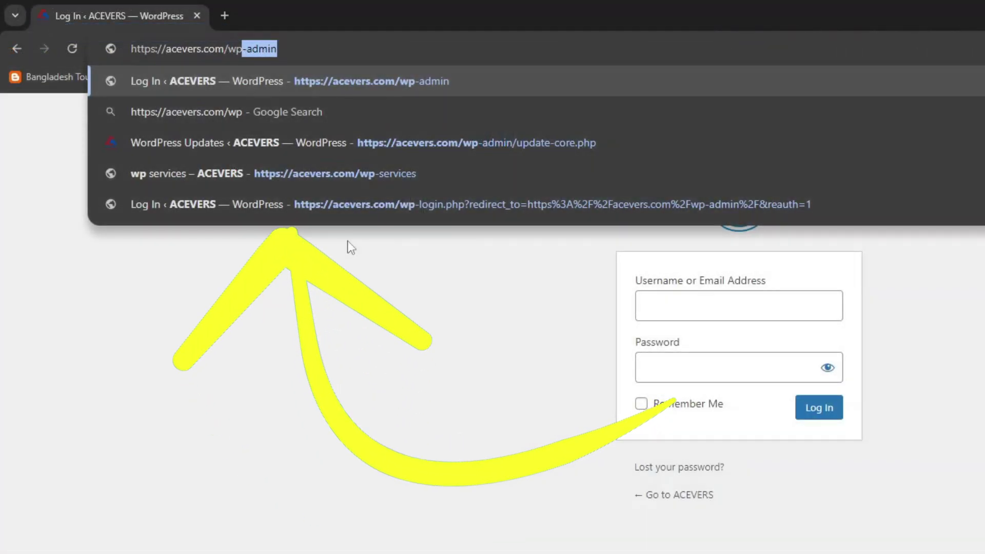
{"action": "type", "text": "-admin"}
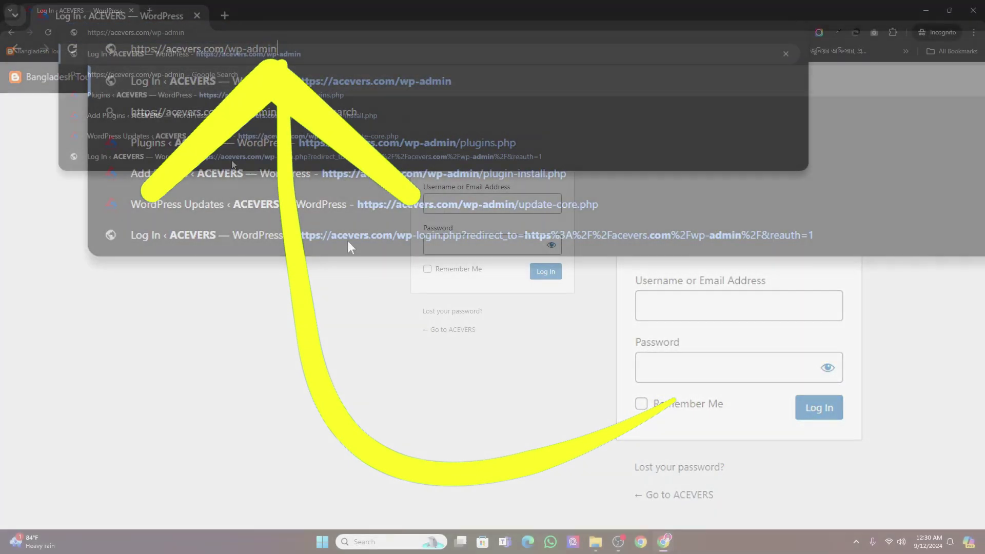
{"action": "key", "text": "Return"}
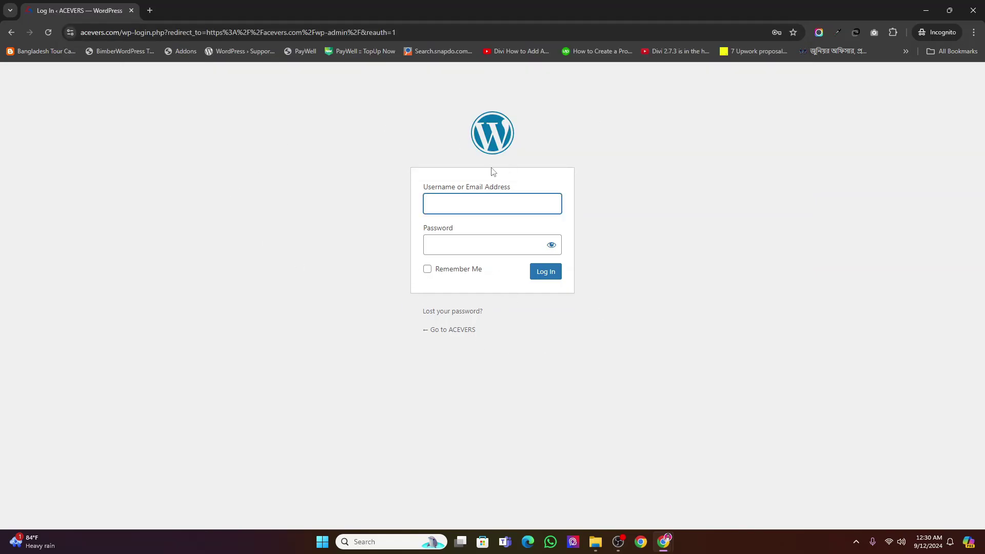
Strip the redirect parameters from the login address and load acevers.com/wp-login.php
{"action": "left_click_drag", "start_coordinate": [412, 32], "coordinate": [166, 32]}
{"action": "key", "text": "Delete"}
{"action": "key", "text": "Return"}
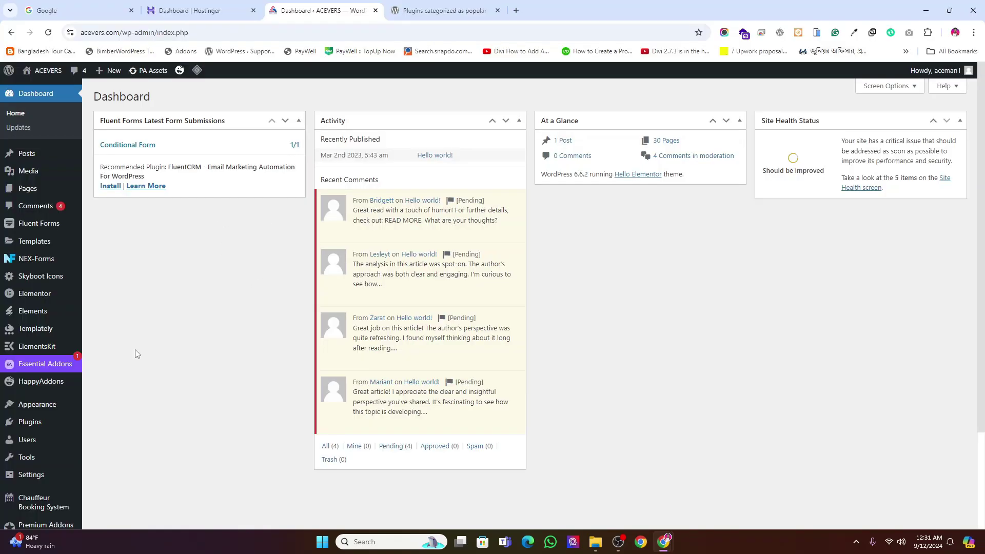
From the WordPress dashboard, go to the installed plugins and open the page for adding a new plugin
{"action": "scroll", "coordinate": [54, 306], "scroll_direction": "down", "scroll_amount": 5}
{"action": "mouse_move", "coordinate": [31, 301]}
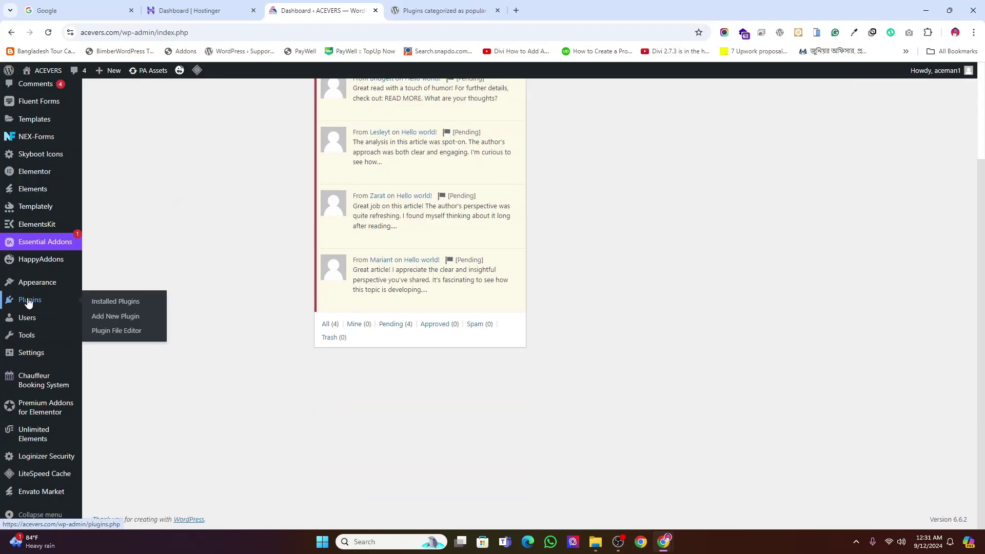
{"action": "left_click", "coordinate": [118, 304]}
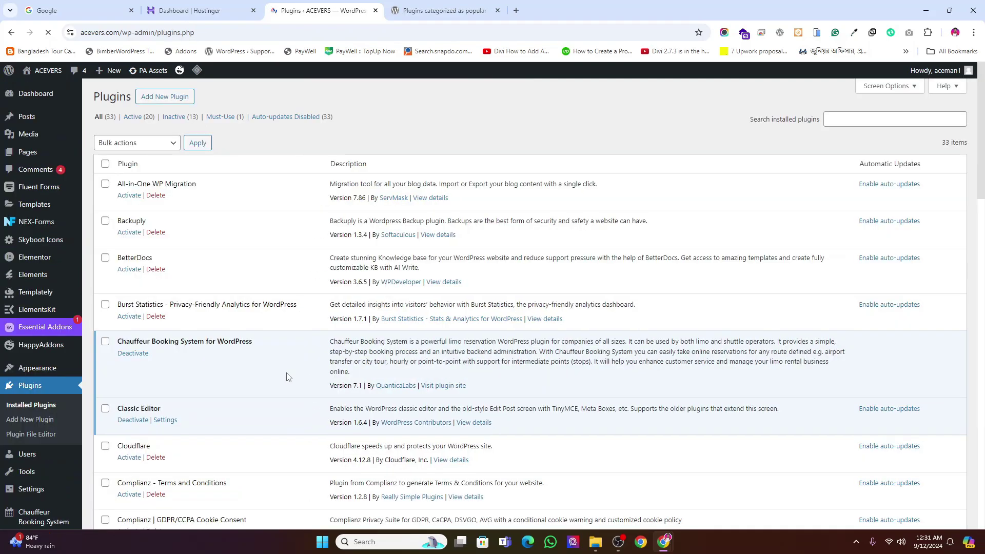
{"action": "left_click", "coordinate": [165, 96]}
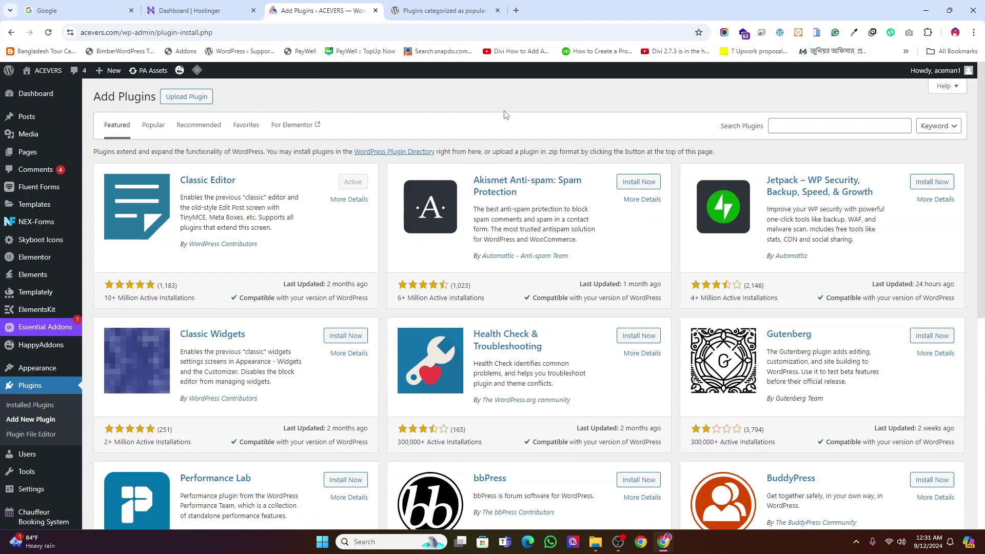
Search the plugin directory for "wps hide login", then install and activate the WPS Hide Login plugin
{"action": "left_click", "coordinate": [801, 126]}
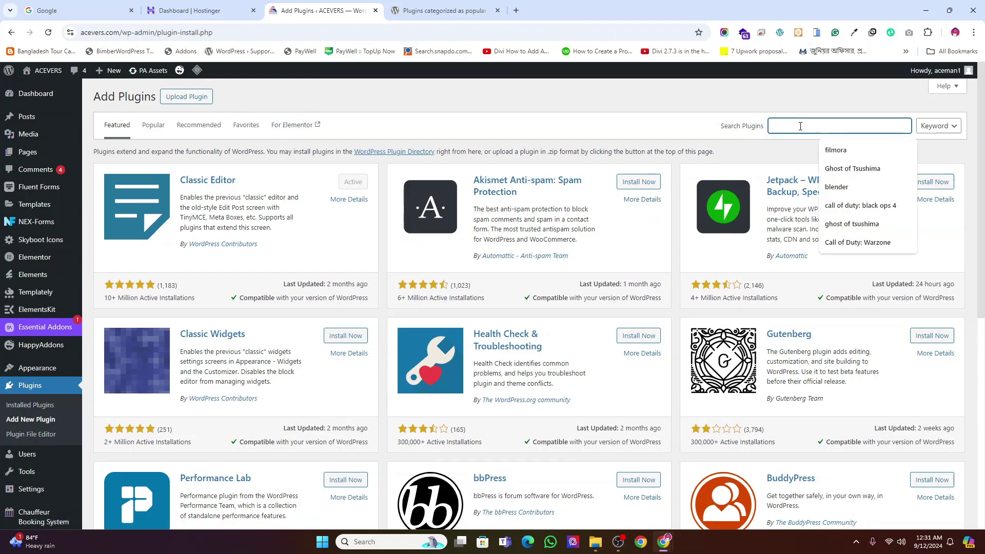
{"action": "type", "text": "wps "}
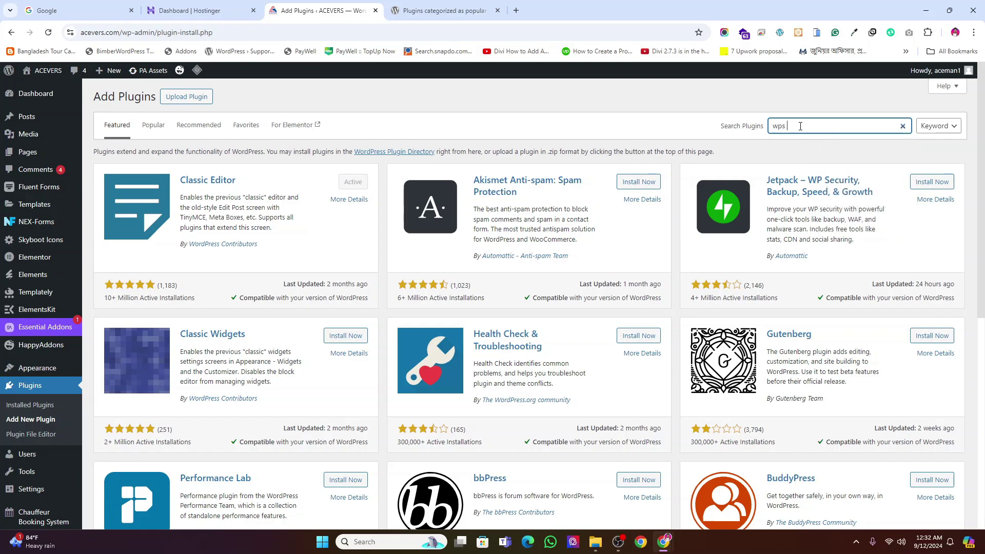
{"action": "type", "text": "hide login"}
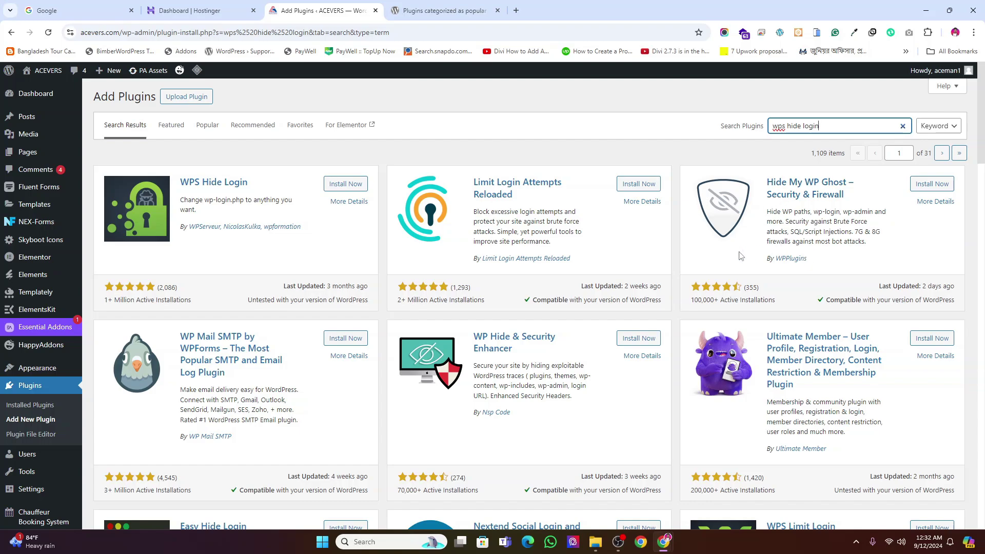
{"action": "left_click", "coordinate": [339, 190]}
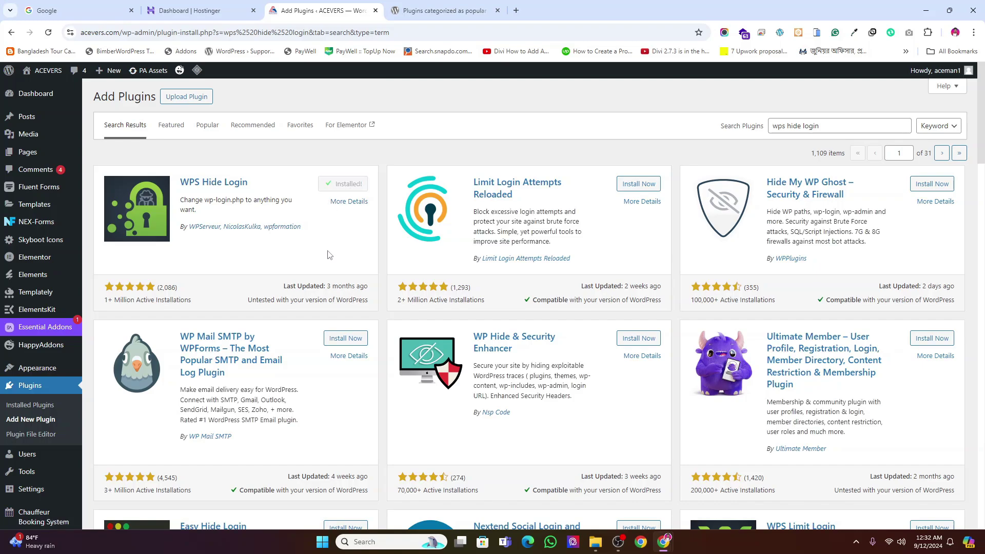
{"action": "left_click", "coordinate": [347, 187]}
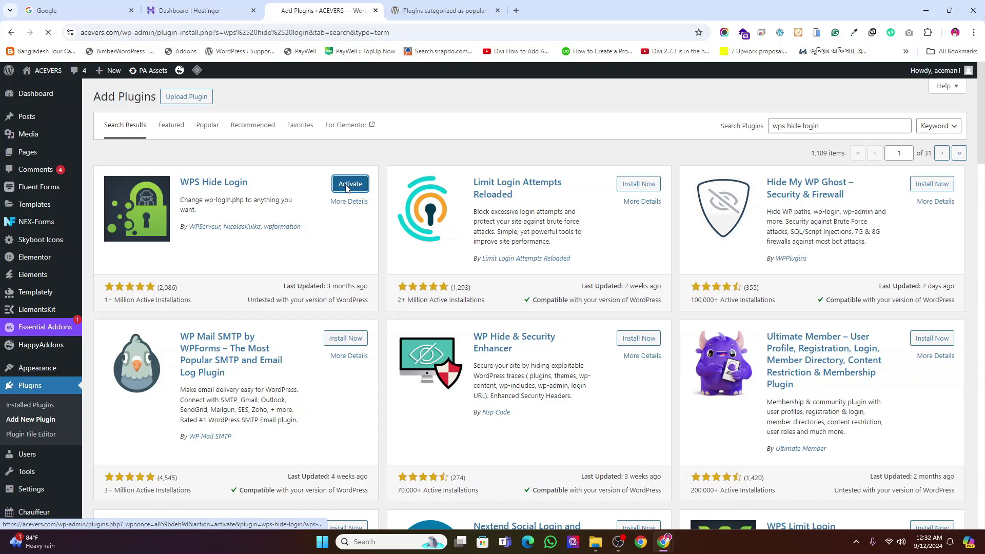
Find WPS Hide Login at the end of the installed plugins list and open its settings
{"action": "scroll", "coordinate": [568, 174], "scroll_direction": "down", "scroll_amount": 5}
{"action": "scroll", "coordinate": [569, 174], "scroll_direction": "up", "scroll_amount": 3}
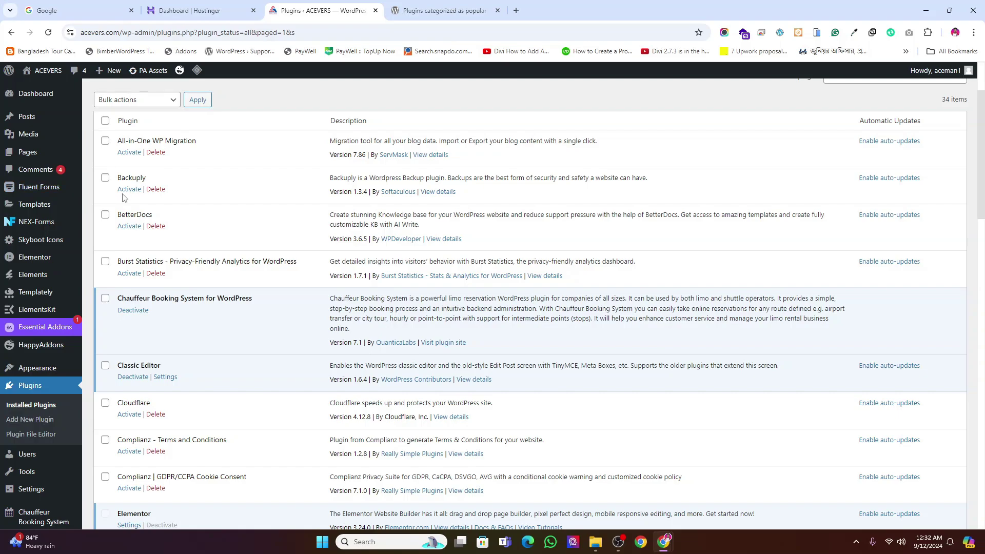
{"action": "scroll", "coordinate": [191, 265], "scroll_direction": "down", "scroll_amount": 3}
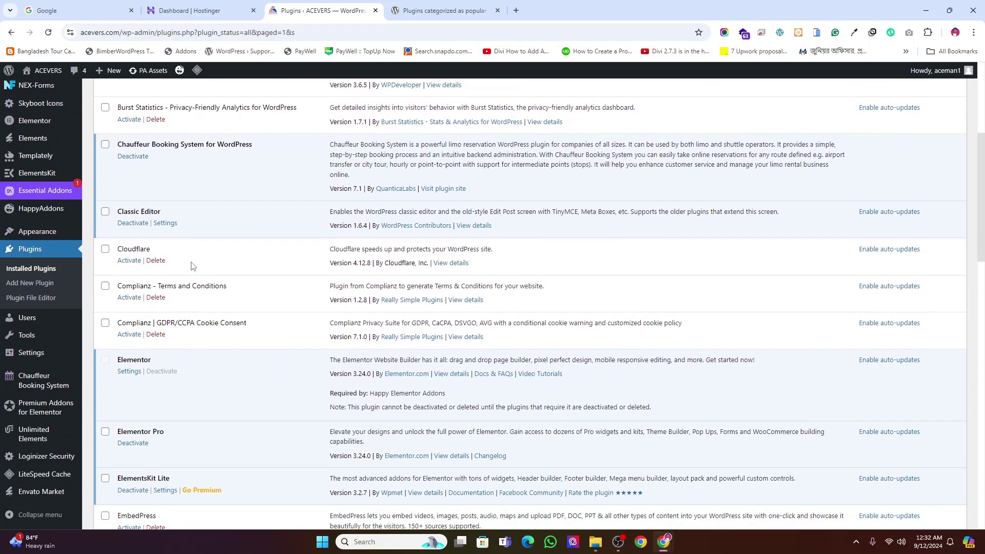
{"action": "mouse_move", "coordinate": [28, 336]}
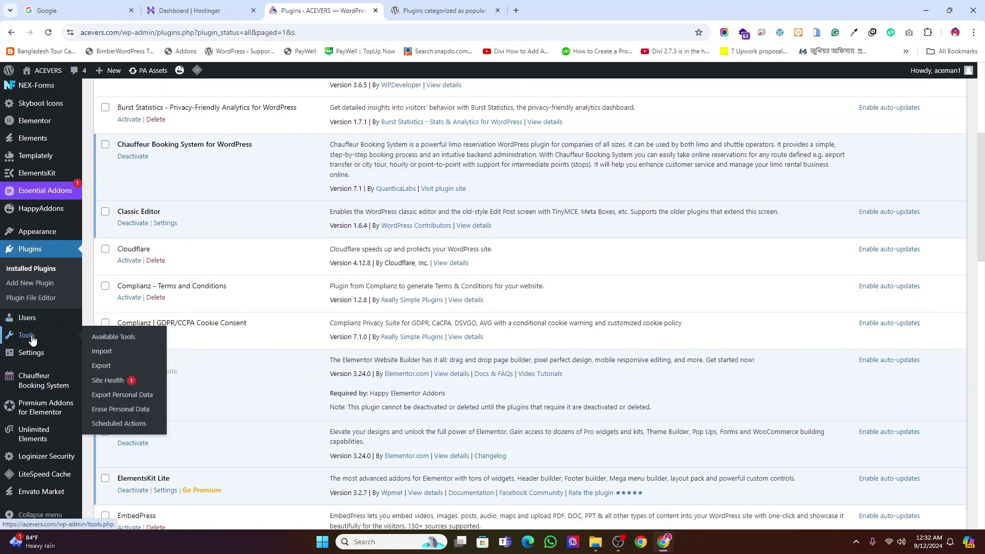
{"action": "mouse_move", "coordinate": [30, 357]}
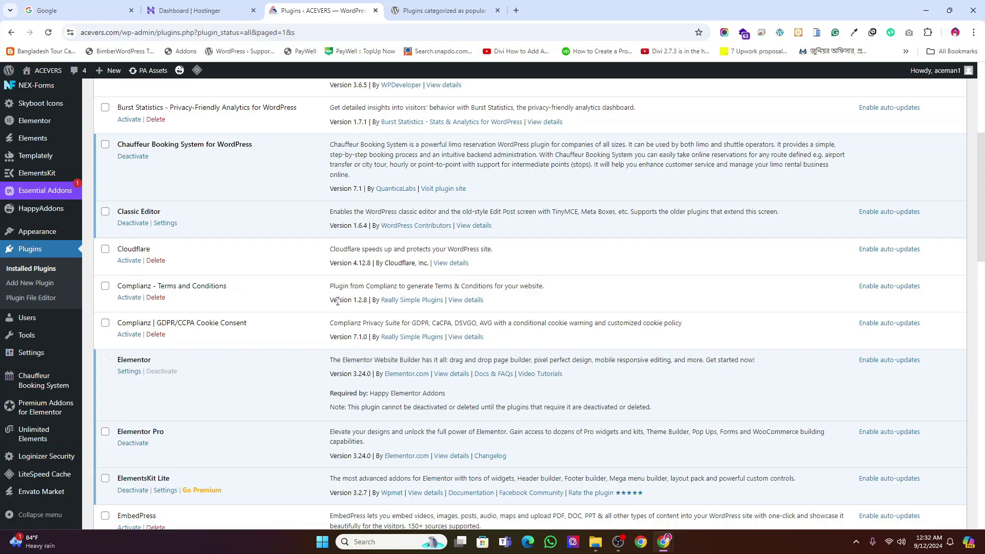
{"action": "scroll", "coordinate": [348, 261], "scroll_direction": "down", "scroll_amount": 15}
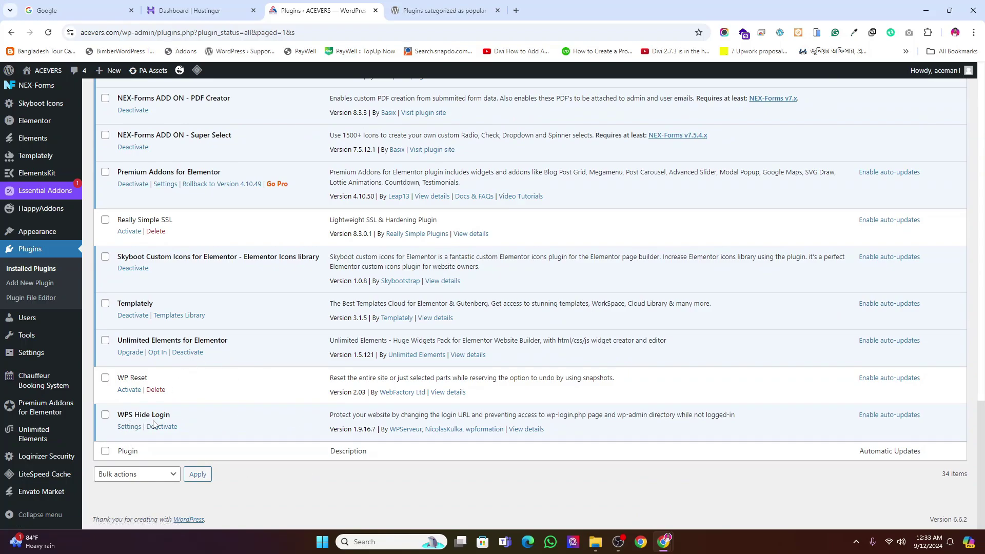
{"action": "left_click", "coordinate": [129, 427]}
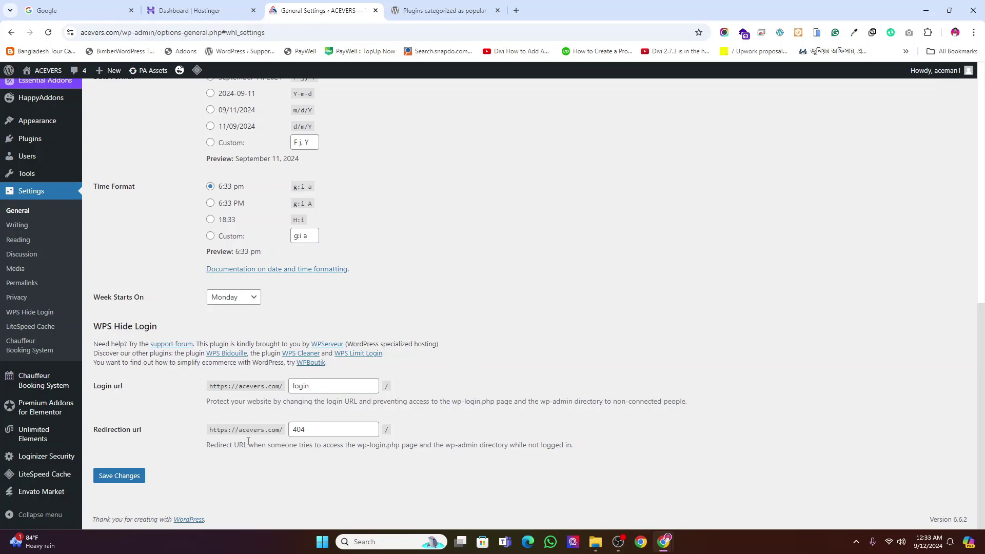
Set the WPS Hide Login login URL to "my-login-page" and save the changes
{"action": "left_click", "coordinate": [328, 386]}
{"action": "left_click_drag", "start_coordinate": [328, 386], "coordinate": [278, 394]}
{"action": "type", "text": "my-login-page"}
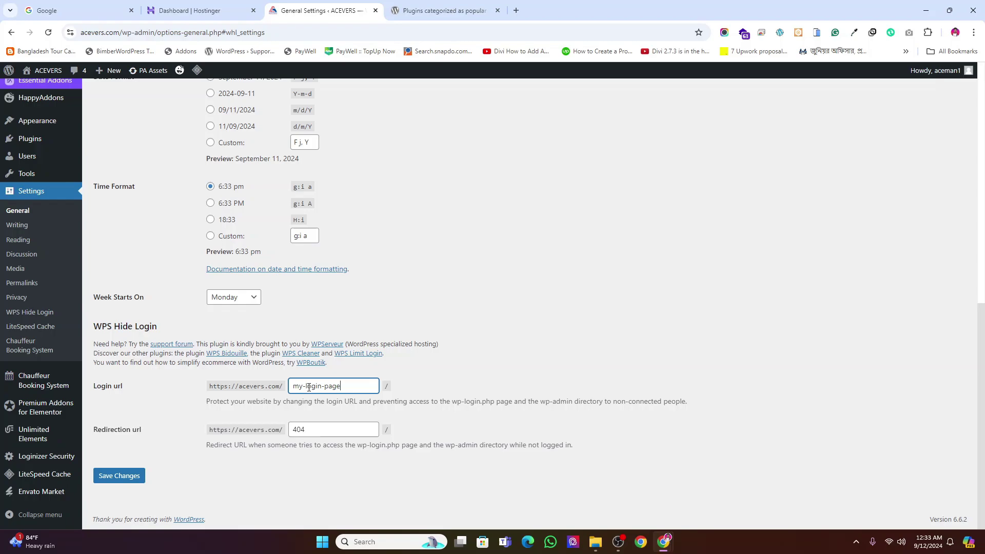
{"action": "left_click", "coordinate": [114, 476]}
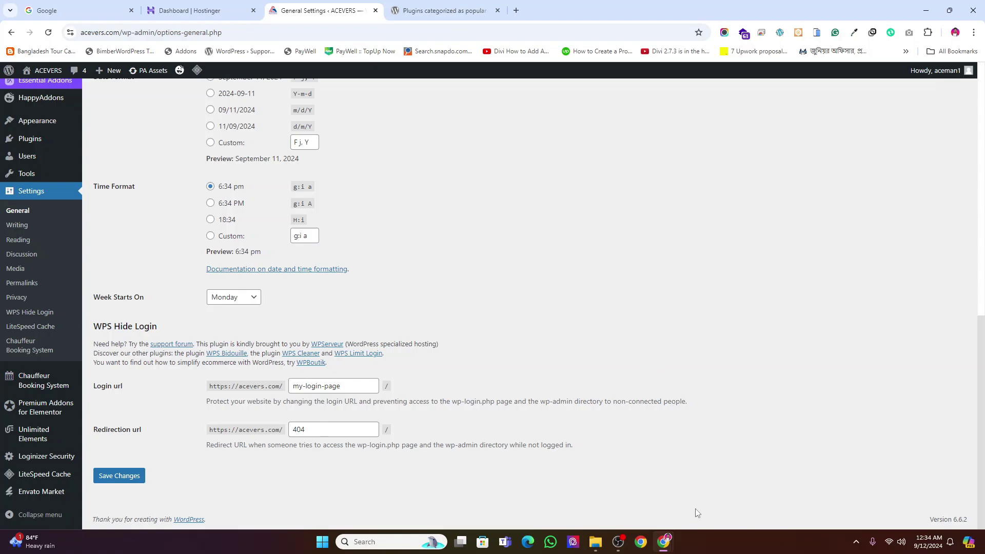
Switch to the incognito browser window and reload the old wp-login.php address to test it
{"action": "mouse_move", "coordinate": [661, 545]}
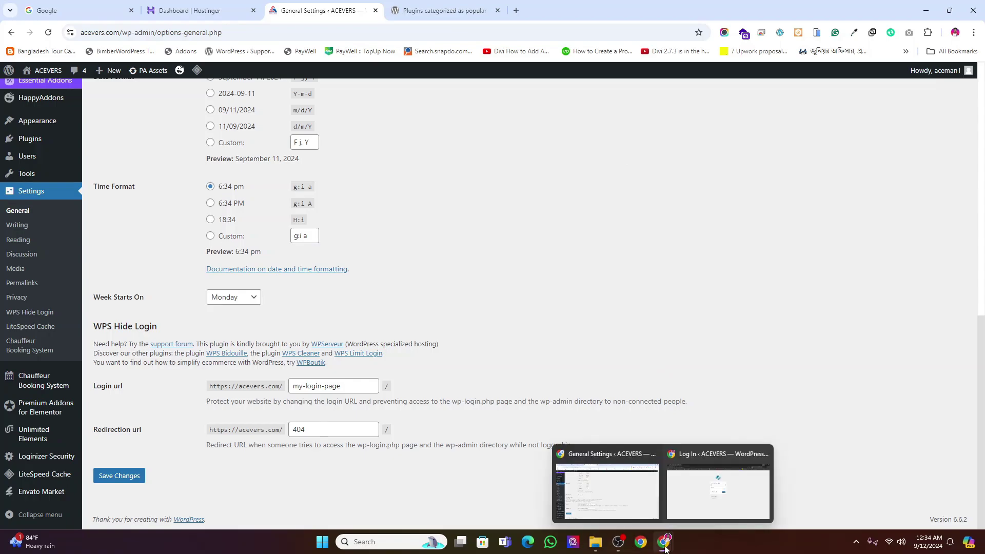
{"action": "left_click", "coordinate": [717, 508]}
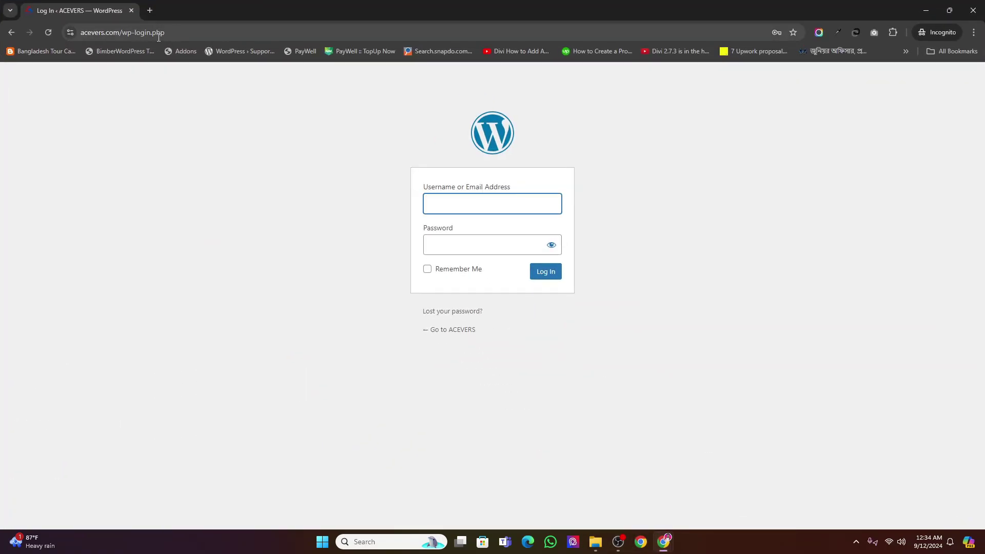
{"action": "left_click", "coordinate": [159, 34]}
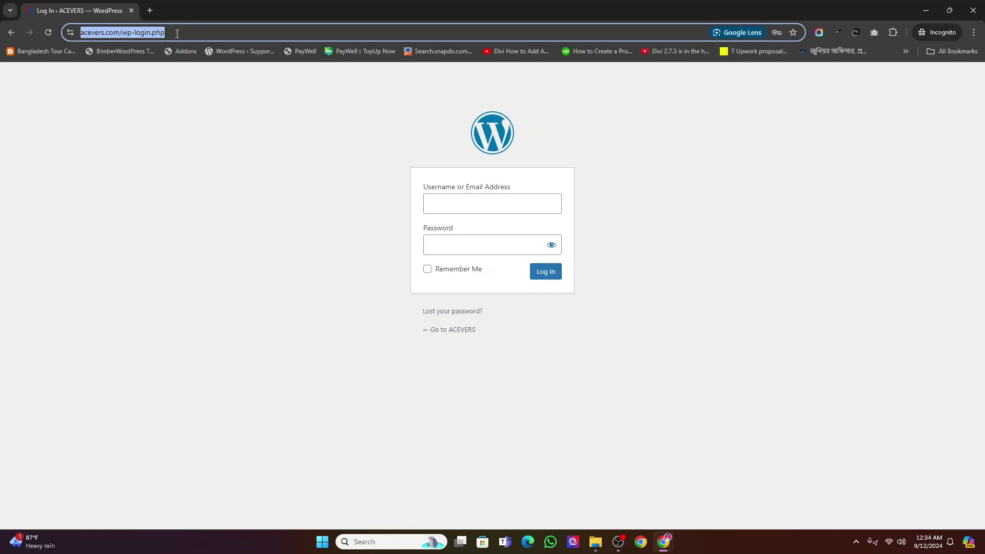
{"action": "left_click", "coordinate": [132, 110]}
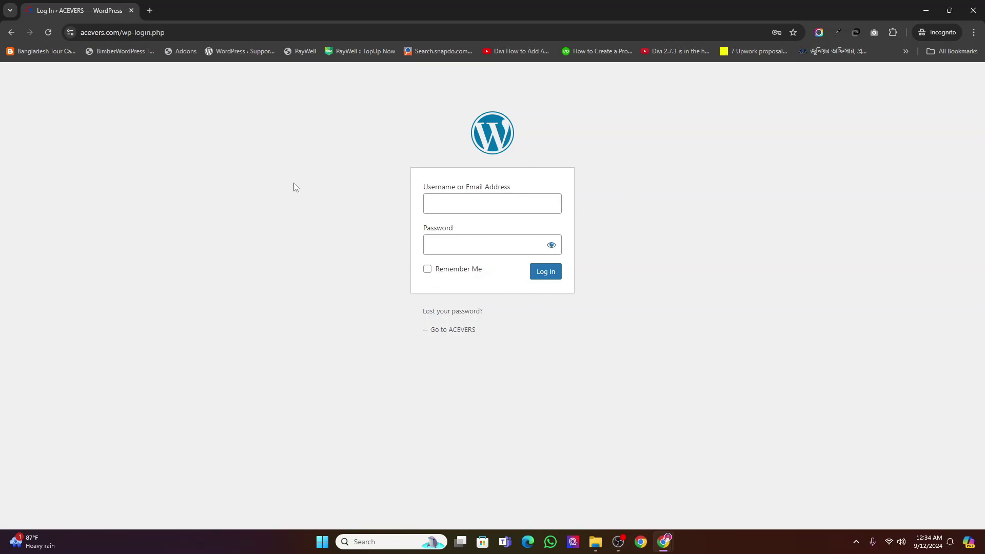
{"action": "left_click", "coordinate": [48, 30]}
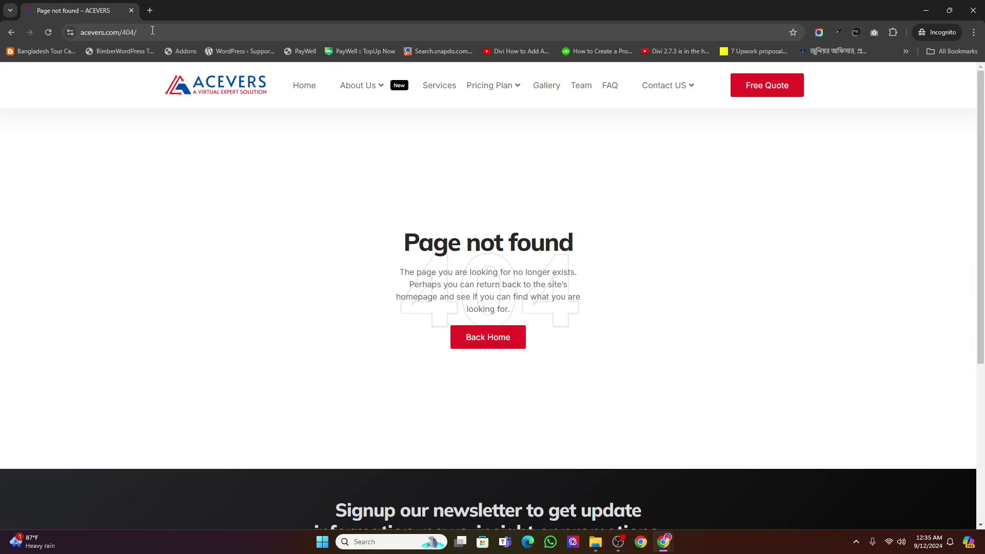
Replace the 404 path in the address with "login" and load acevers.com/login
{"action": "left_click_drag", "start_coordinate": [153, 31], "coordinate": [123, 32]}
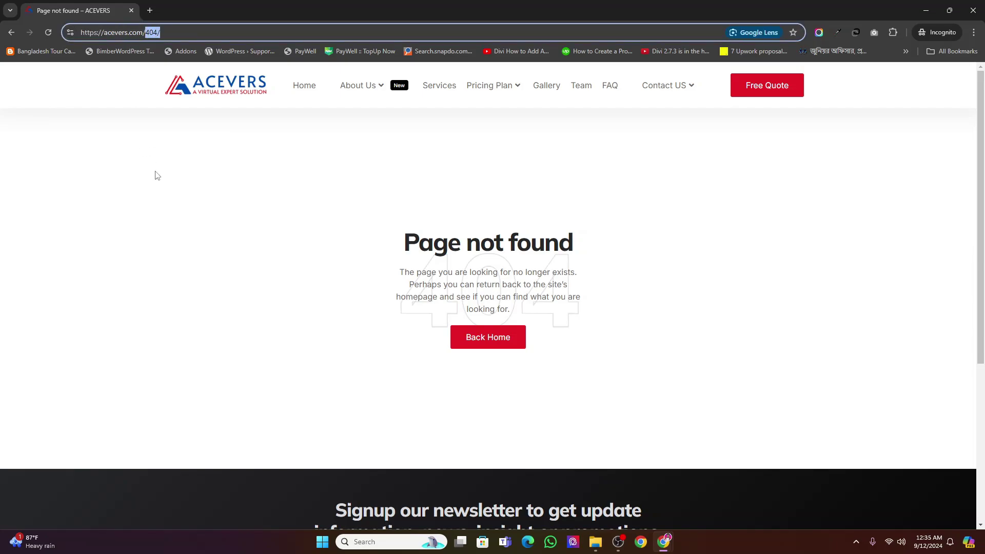
{"action": "type", "text": "login"}
{"action": "key", "text": "Return"}
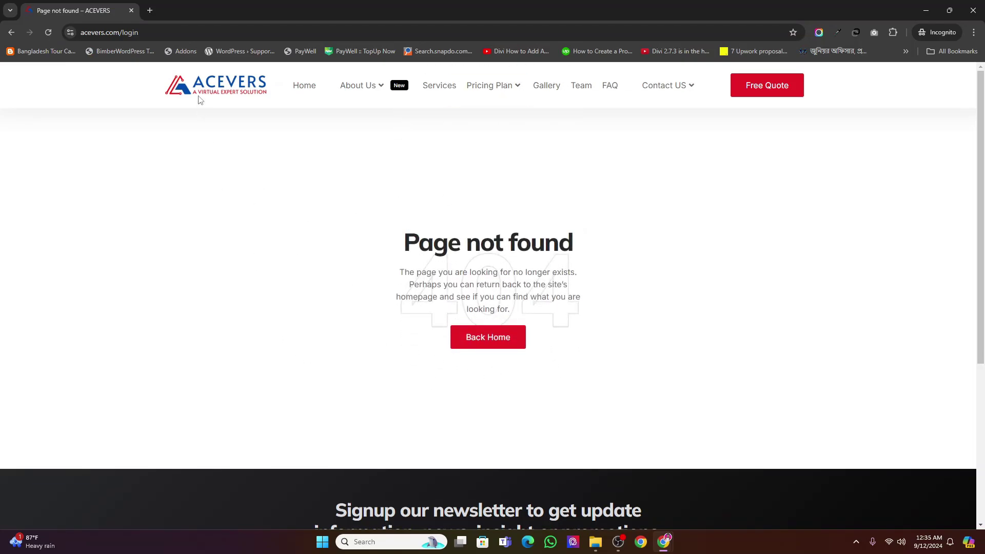
{"action": "left_click", "coordinate": [147, 34]}
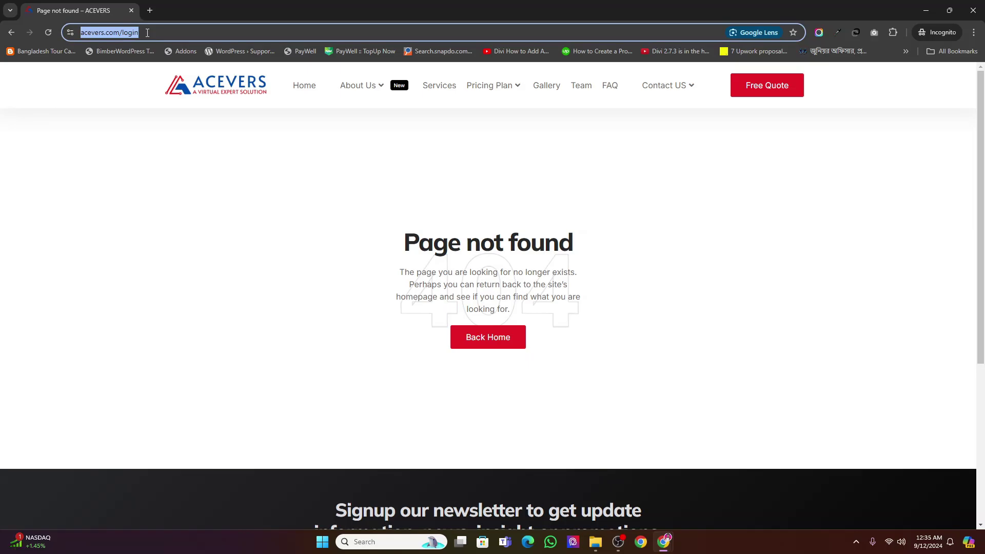
{"action": "type", "text": "https://acevers.com/"}
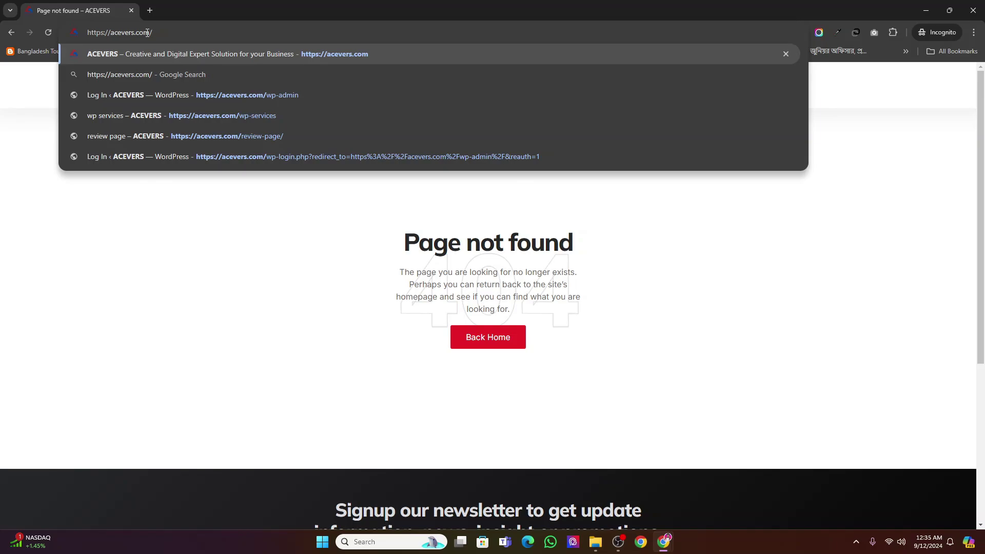
{"action": "type", "text": "my-login-page"}
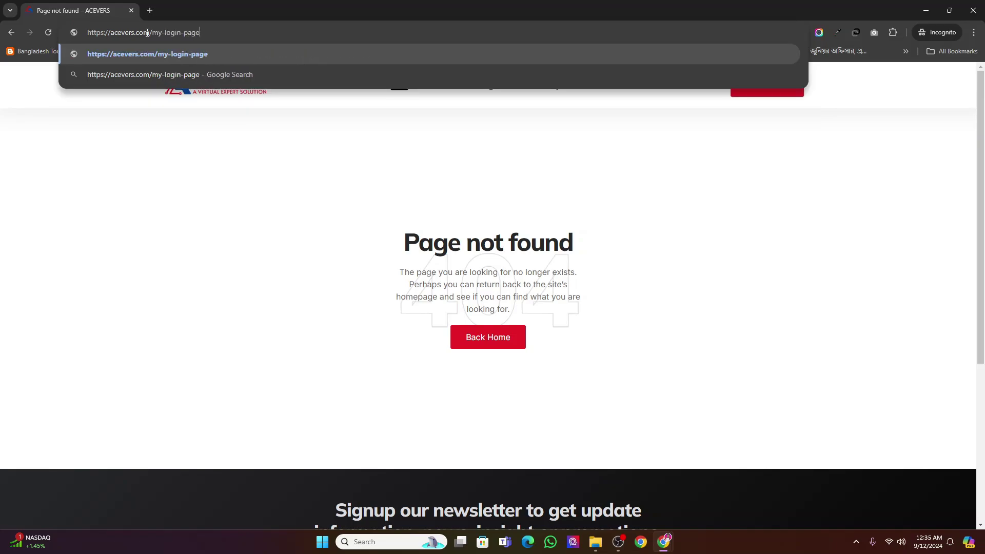
{"action": "key", "text": "Return"}
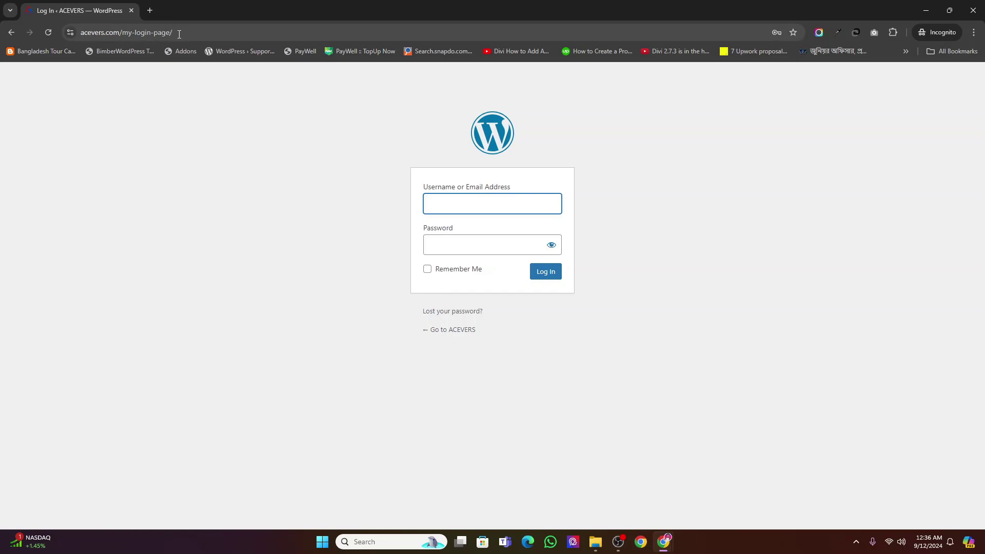